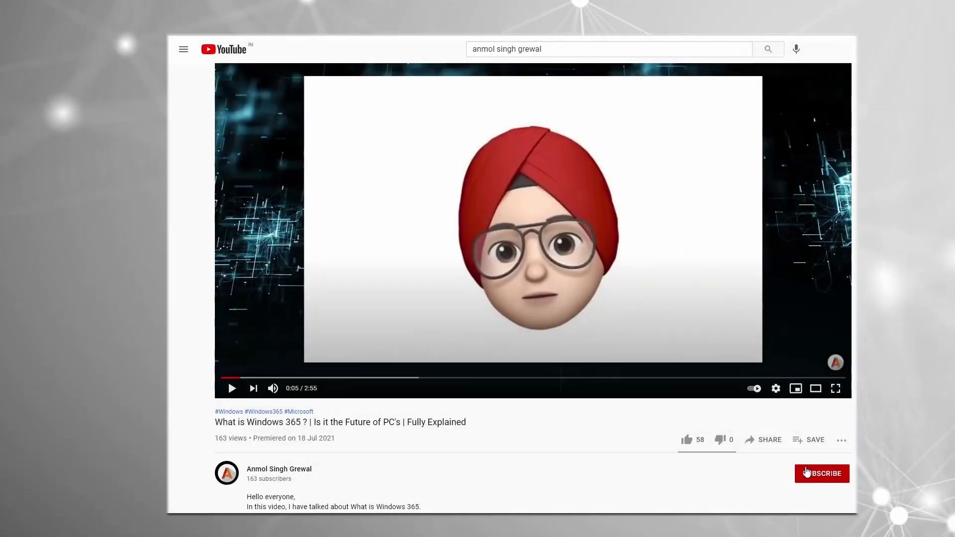
Subscribe to the channel, set its bell to All notifications, and like the Windows 365 video
left_click(807, 471)
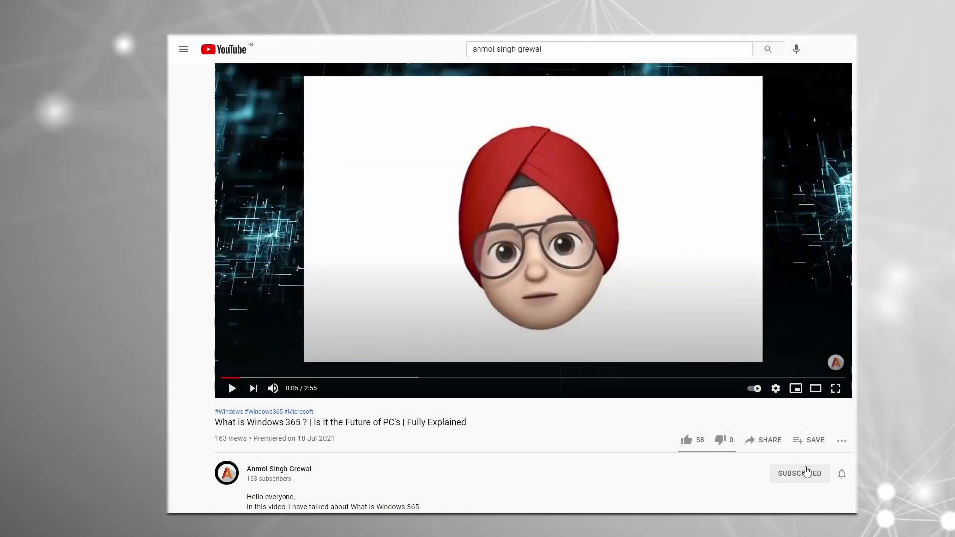
left_click(842, 473)
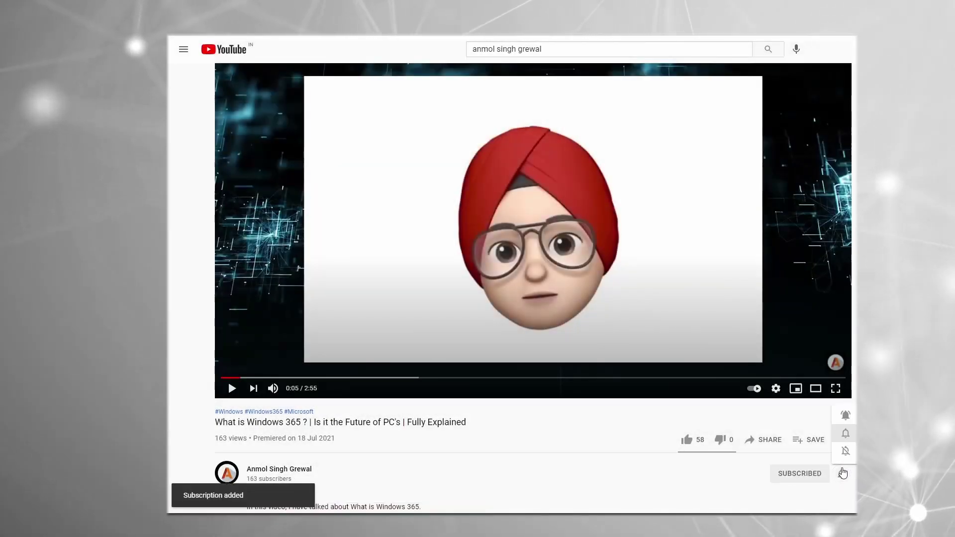
left_click(841, 417)
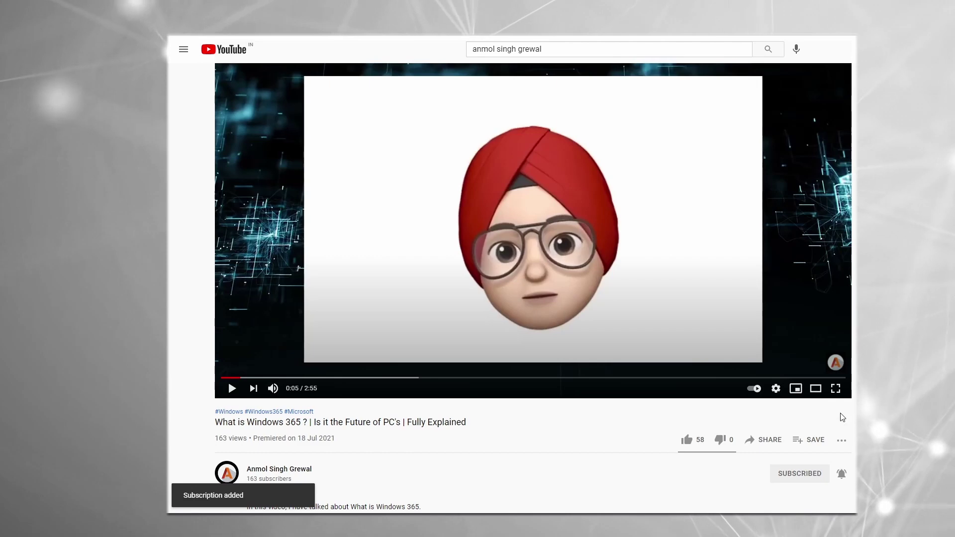
left_click(688, 440)
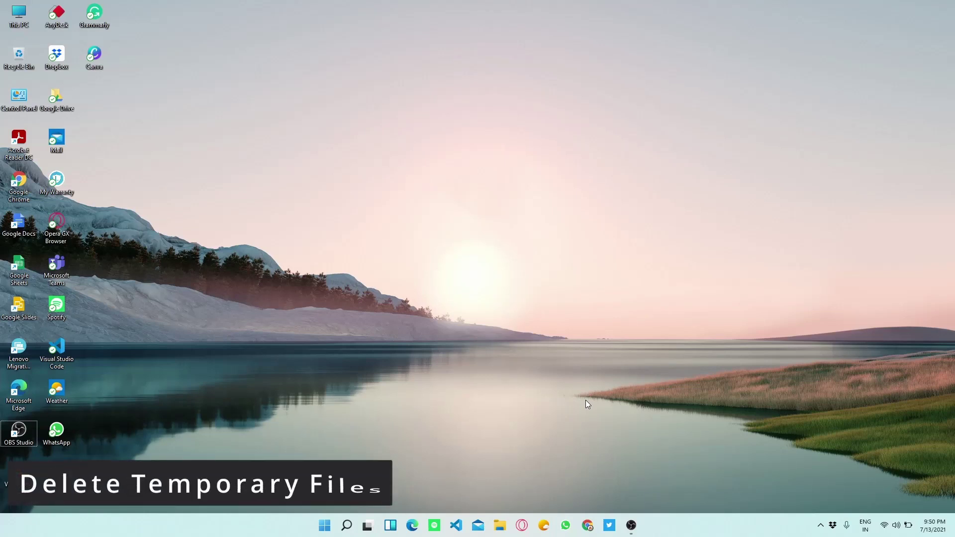
Open the Windows Temp folder through Run with 'temp'
key("super+r")
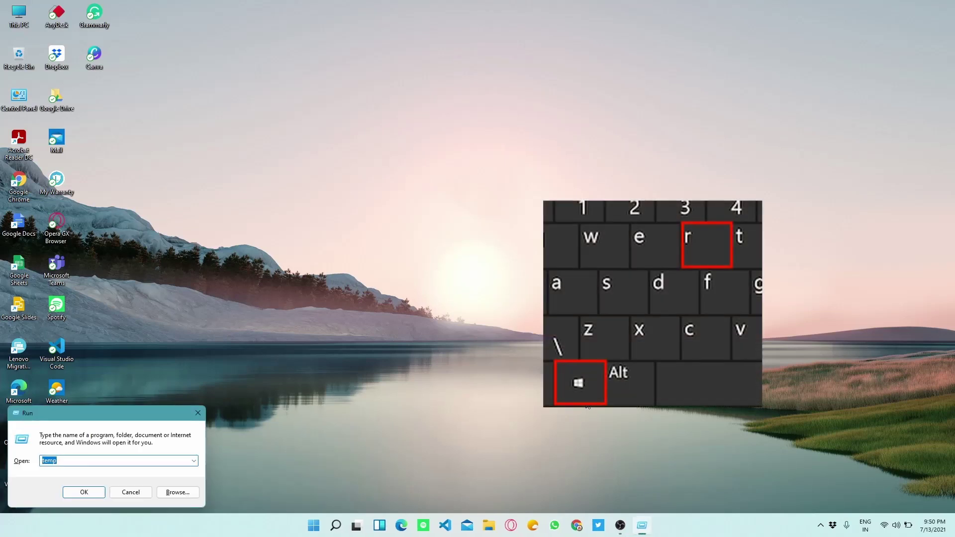
key("BackSpace")
type("t")
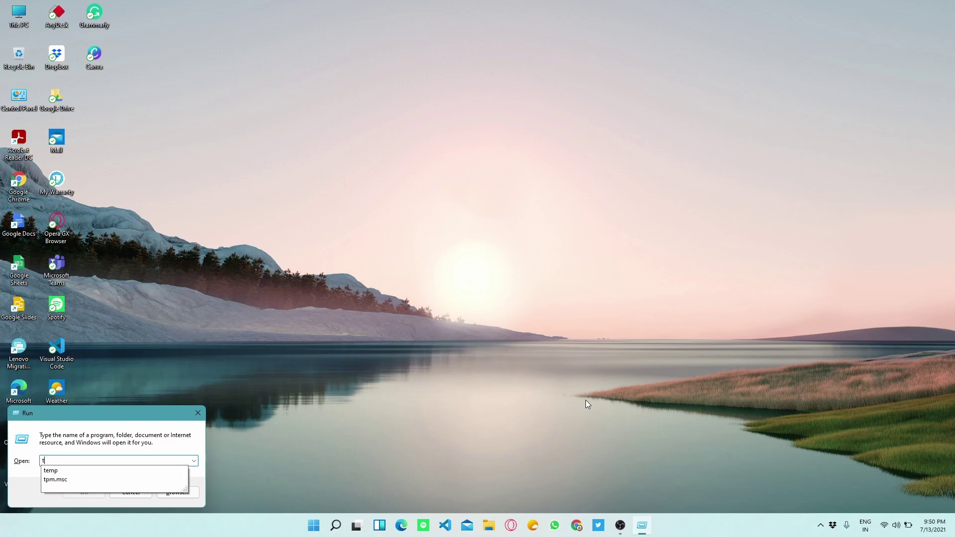
type("emp")
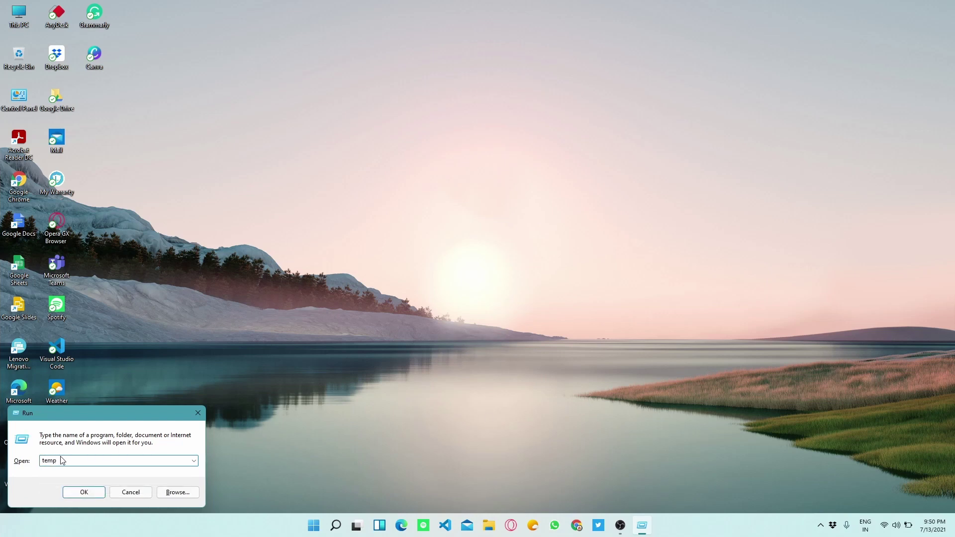
left_click(85, 491)
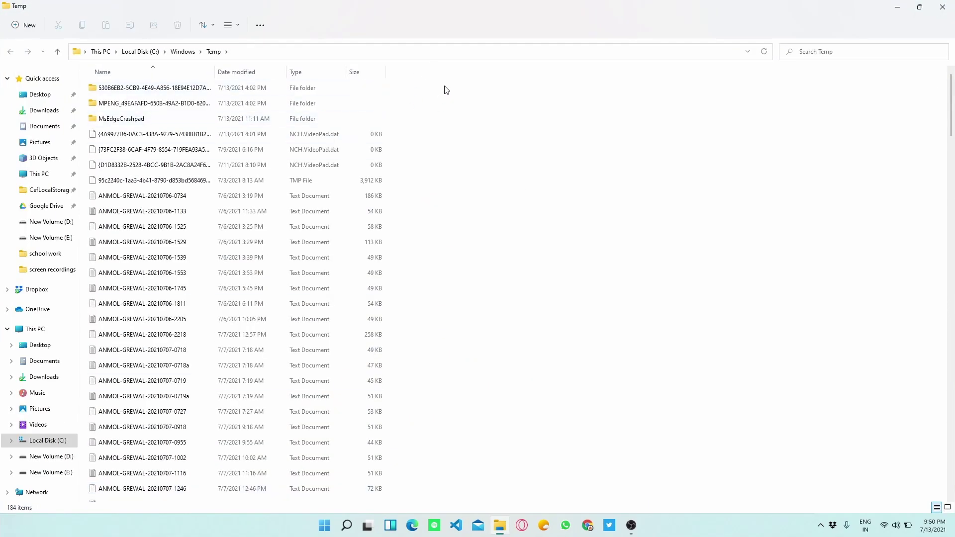
Permanently delete all 184 Temp items, skip the two in-use files, and close the window
left_click_drag(445, 86, 317, 534)
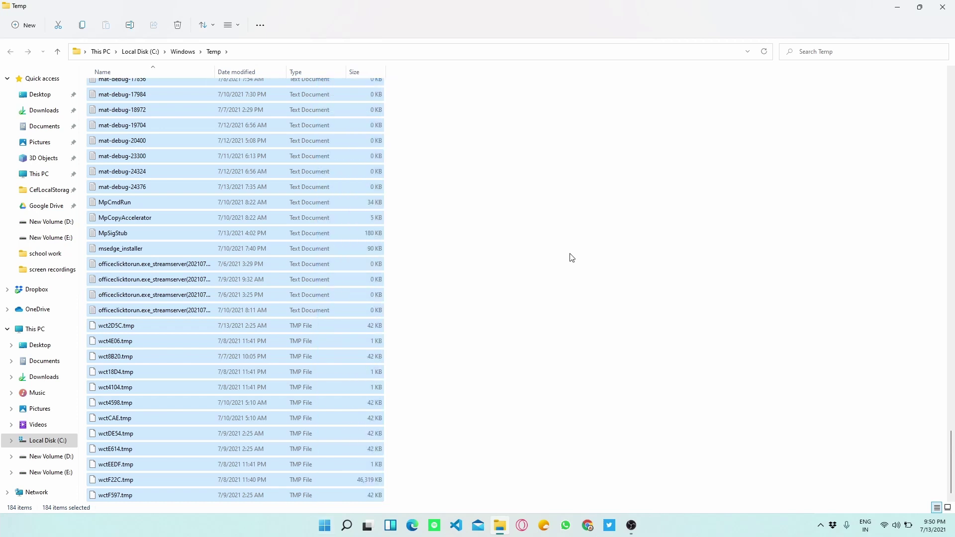
key("shift+Delete")
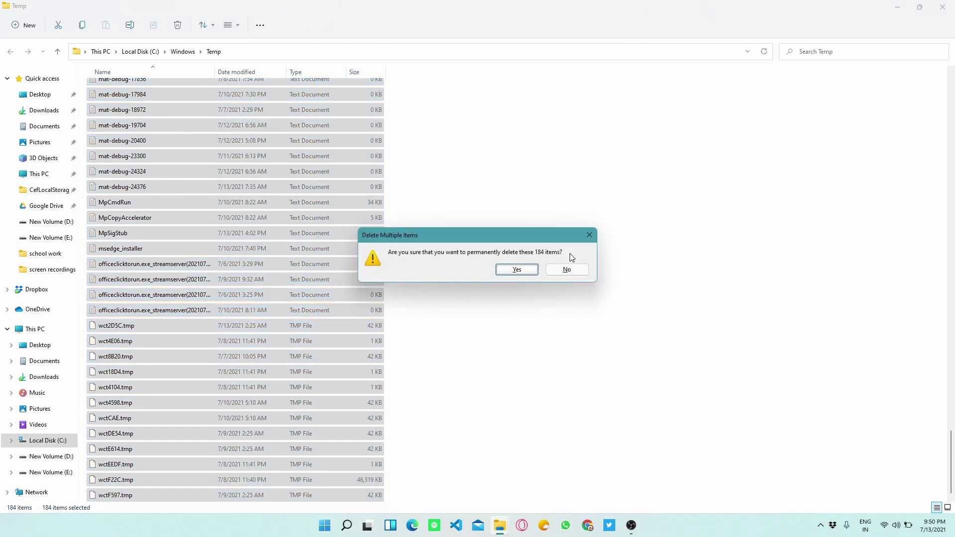
key("Return")
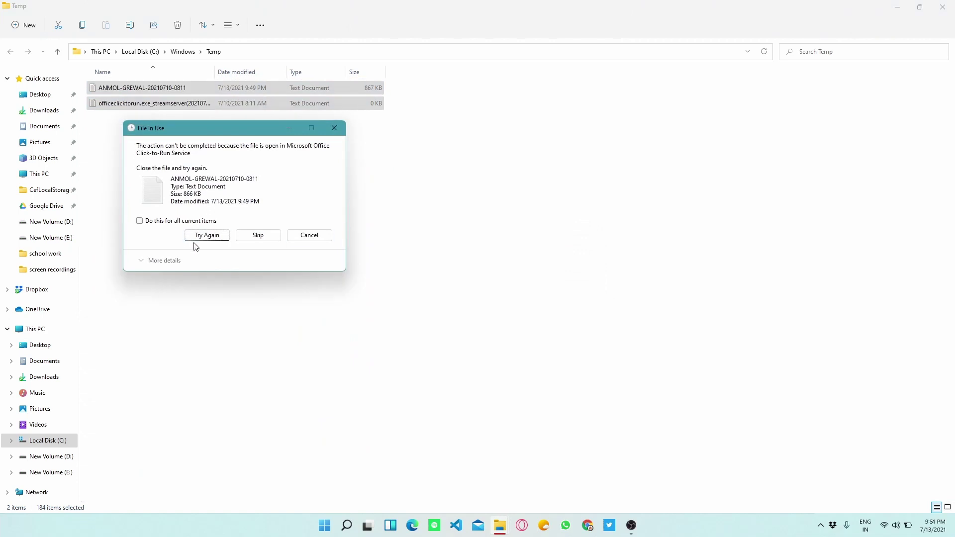
left_click(248, 237)
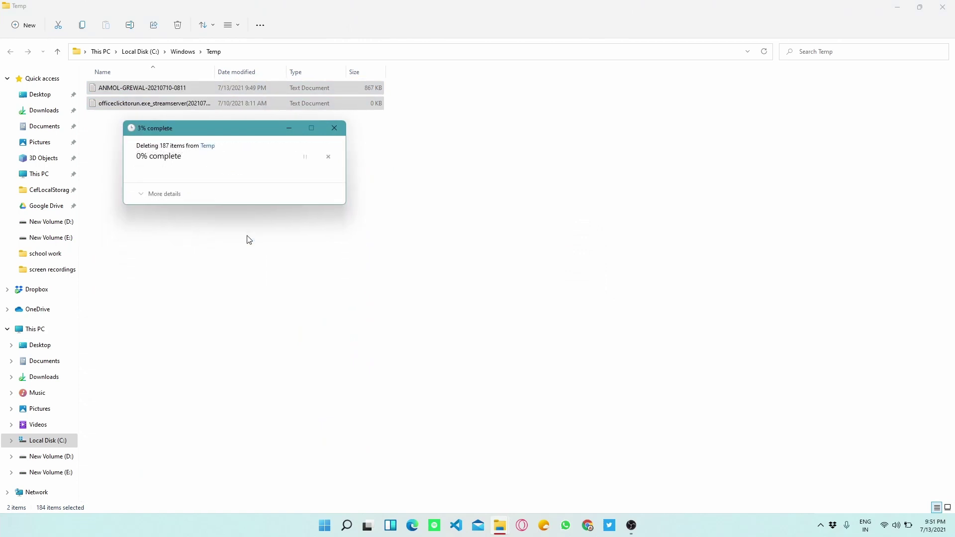
left_click(249, 239)
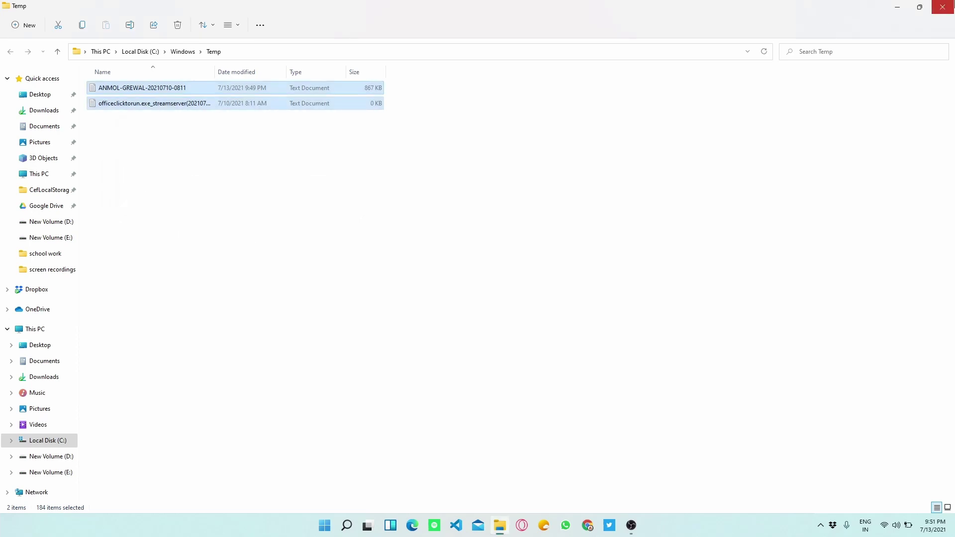
left_click(942, 6)
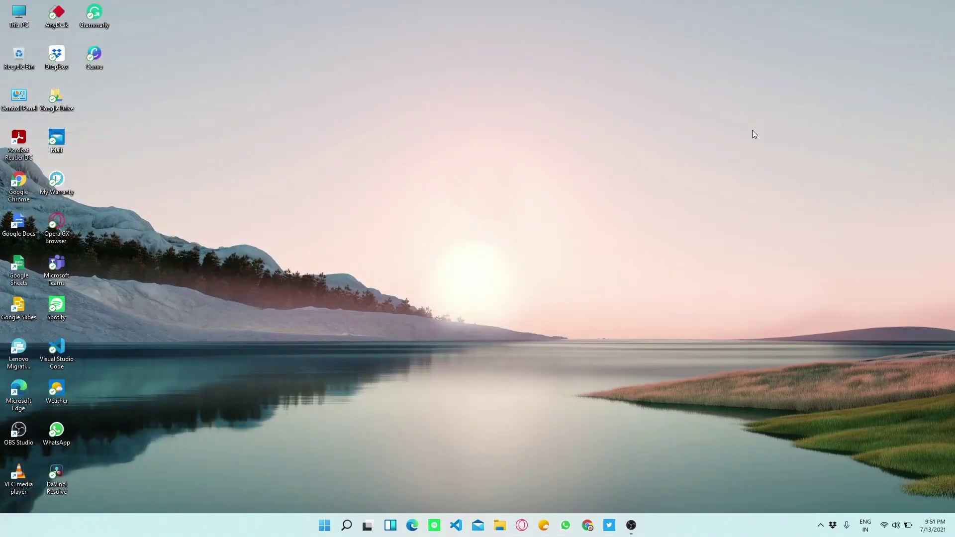
Open the user's local Temp folder through Run with '%temp%'
key("super+r")
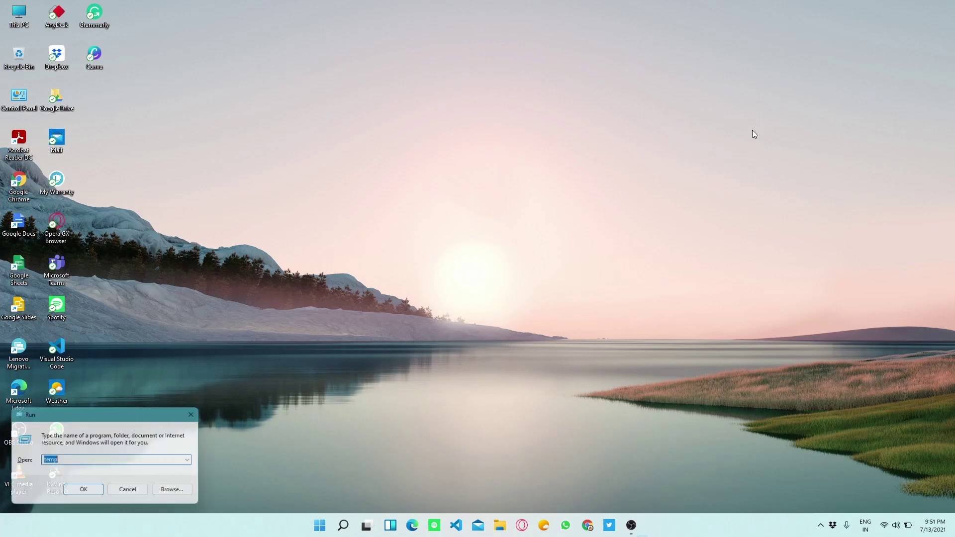
key("BackSpace")
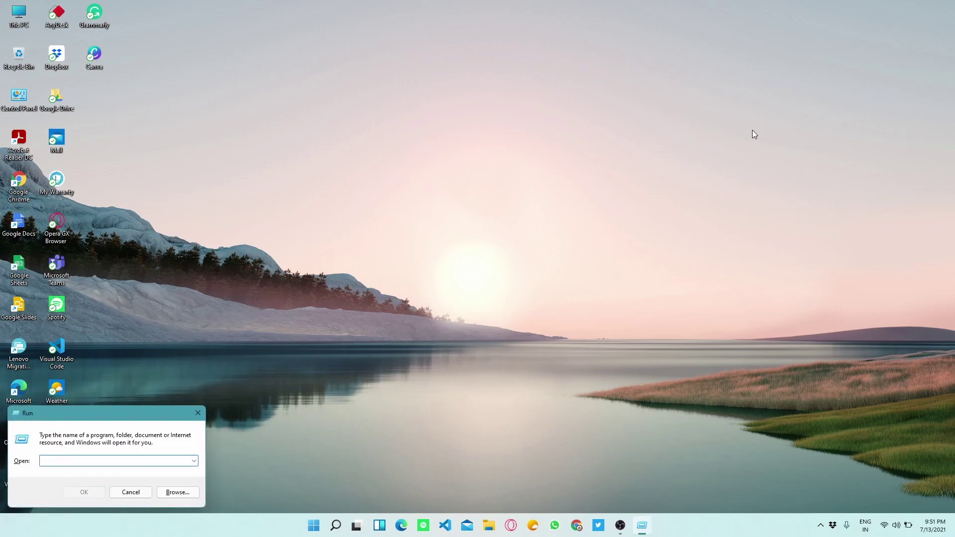
type("%temp")
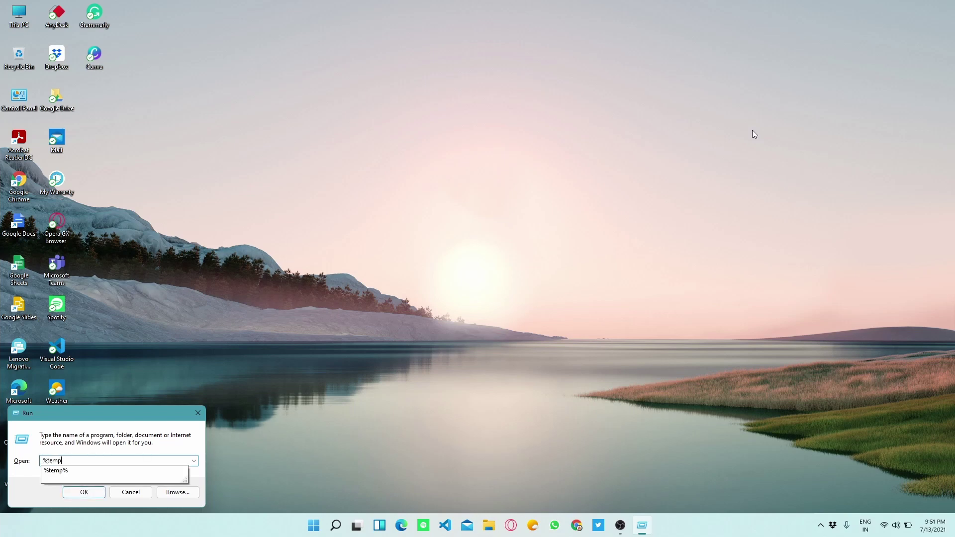
type("%")
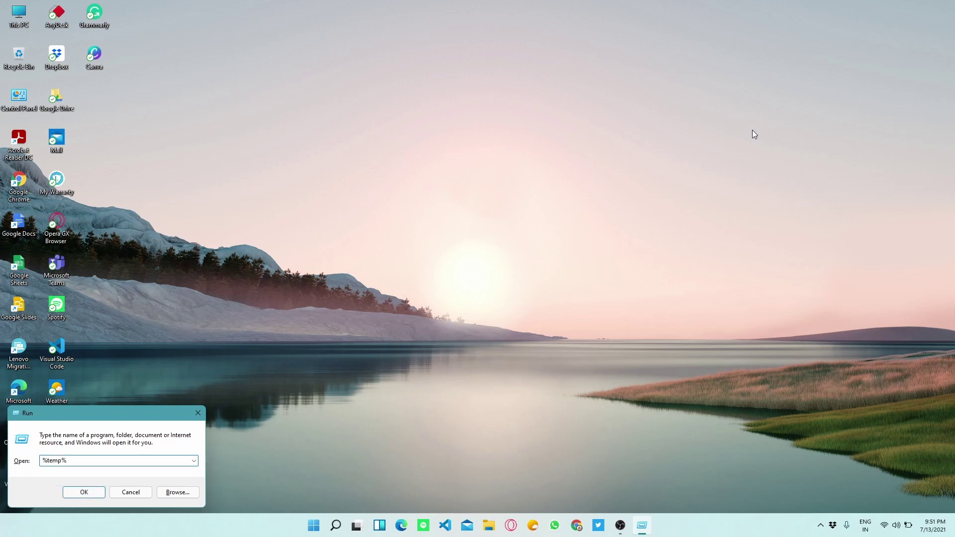
key("Return")
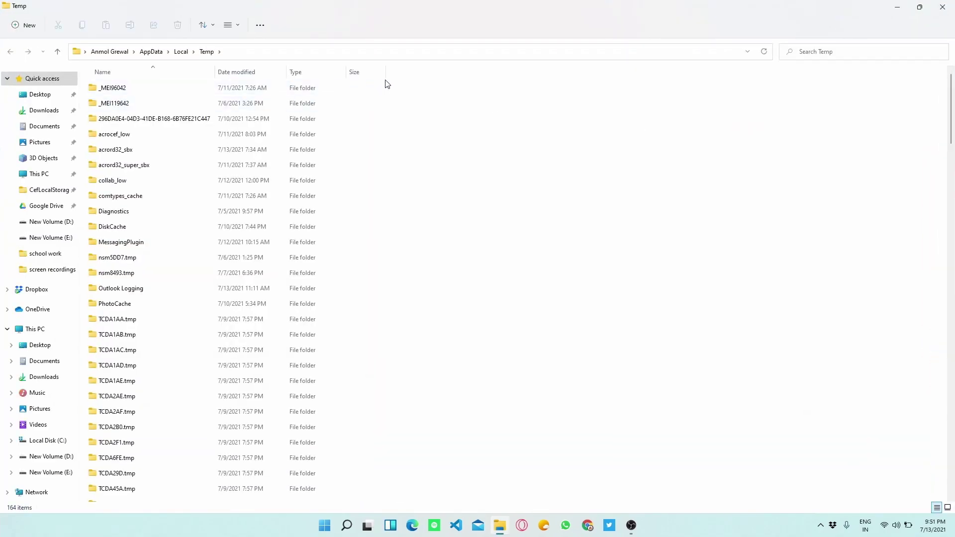
Select all files in the local Temp folder and permanently delete the 164 items
left_click_drag(392, 83, 287, 531)
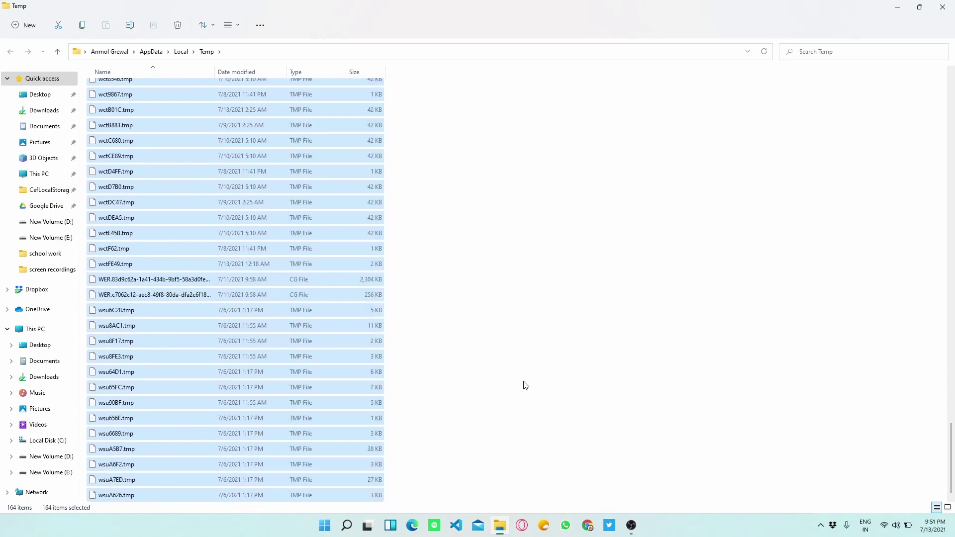
key("shift+Delete")
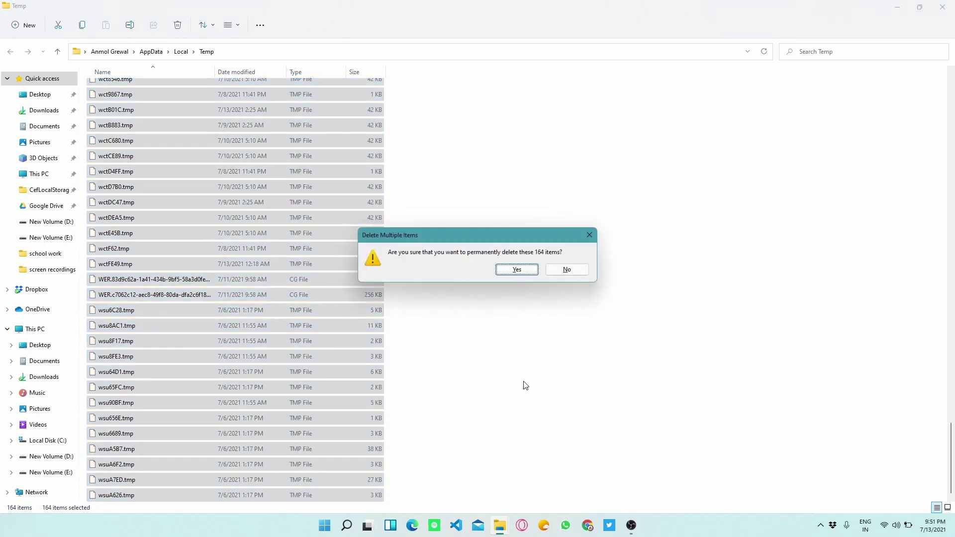
key("Return")
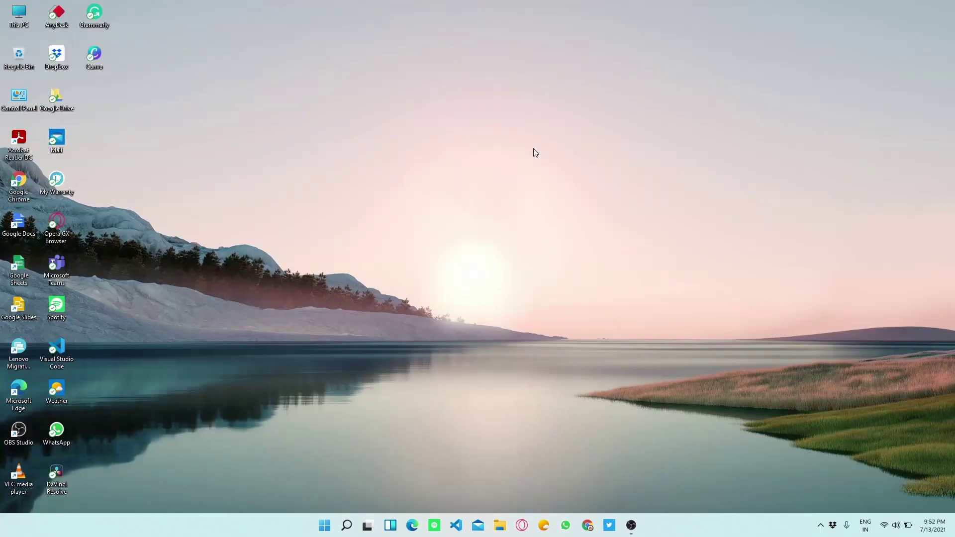
Open the Prefetch folder through Run and grant permanent access to it
key("super+r")
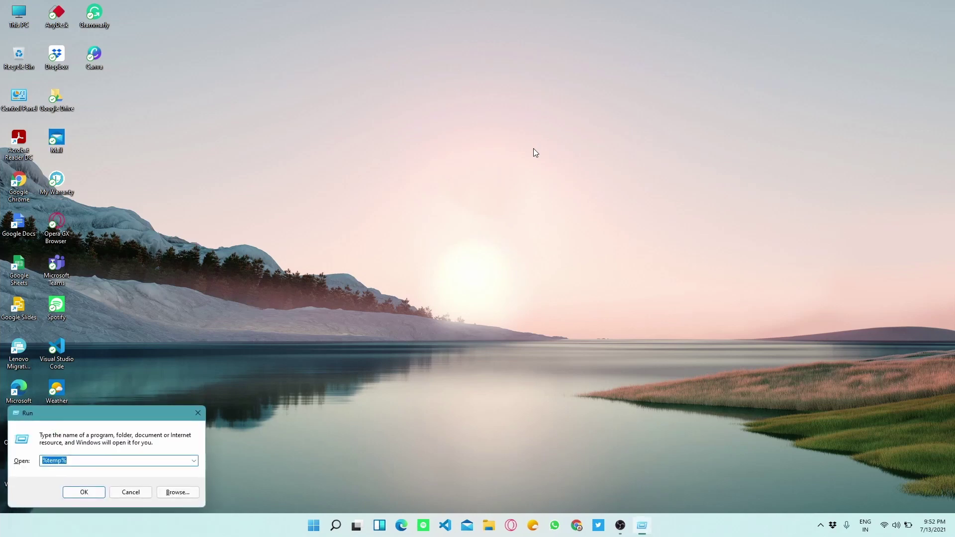
key("BackSpace")
type("prefetch")
key("Return")
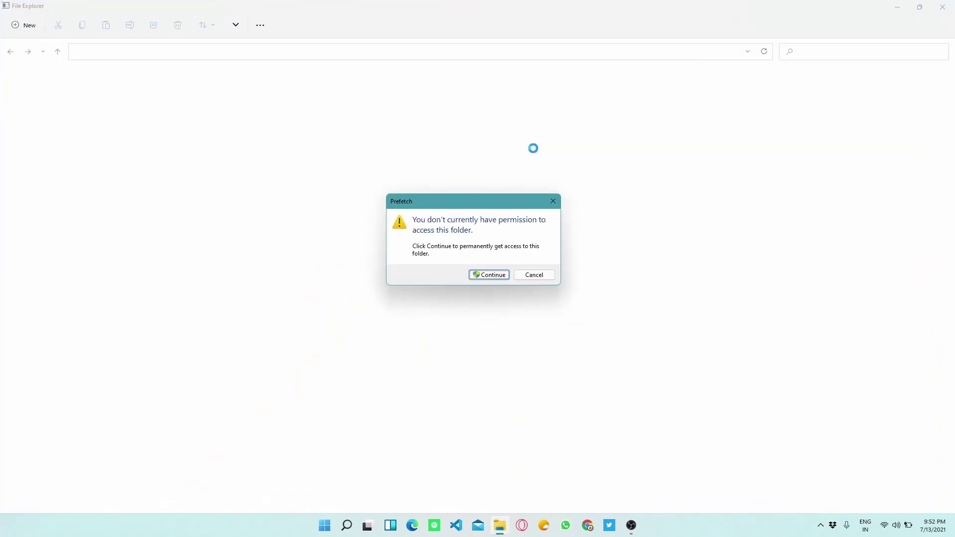
left_click(487, 273)
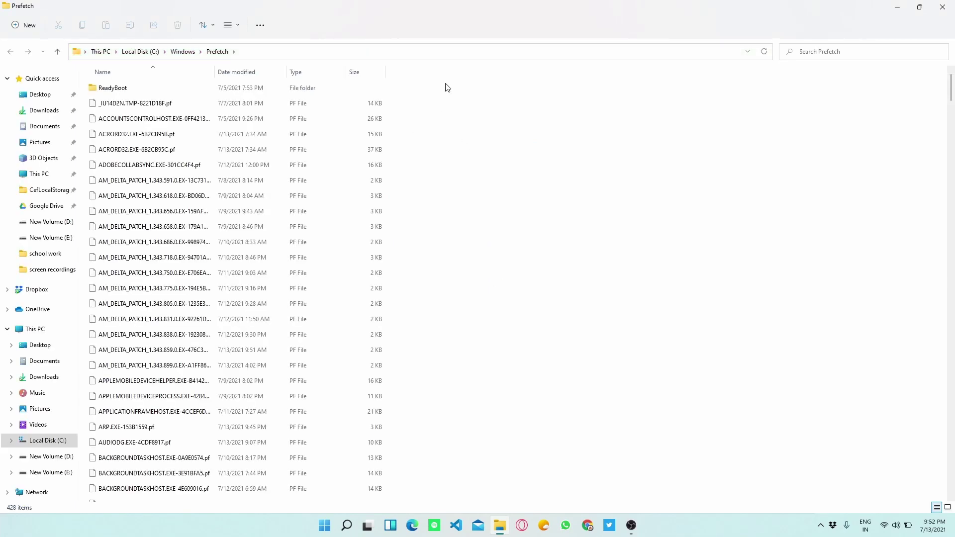
Permanently delete all 429 Prefetch files and close the folder window
left_click_drag(417, 85, 279, 536)
key("shift+Delete")
key("Return")
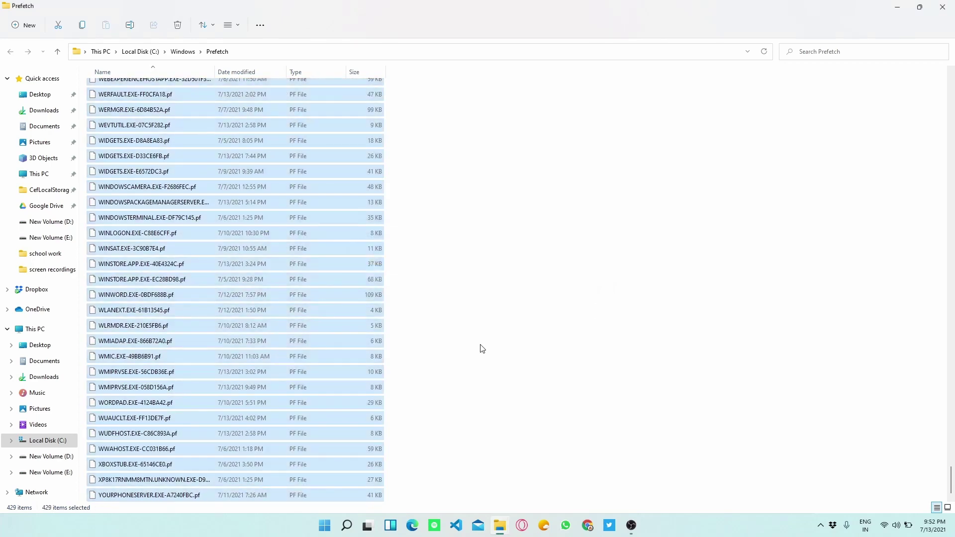
left_click(942, 7)
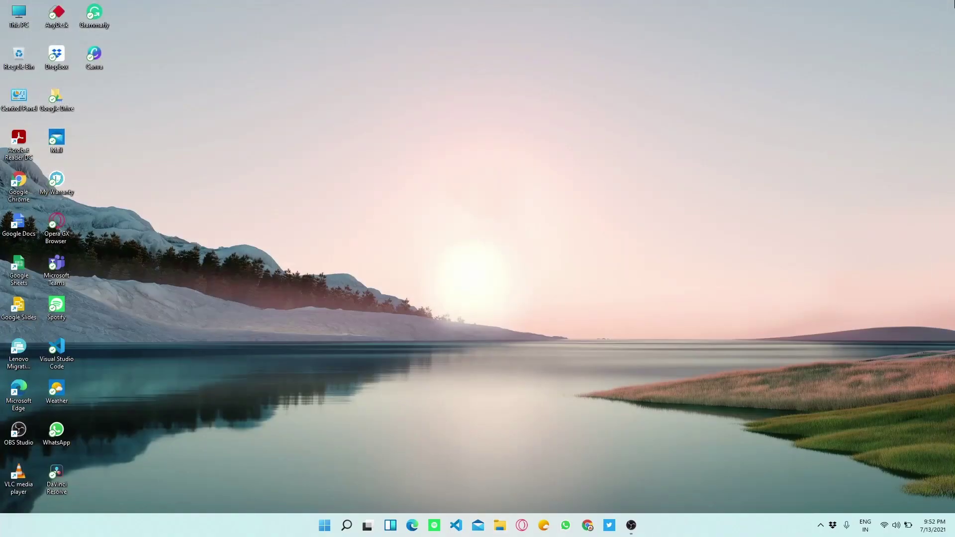
From This PC, open Local Disk (C:) Properties and start Disk Clean-up for drive C:
left_click(500, 527)
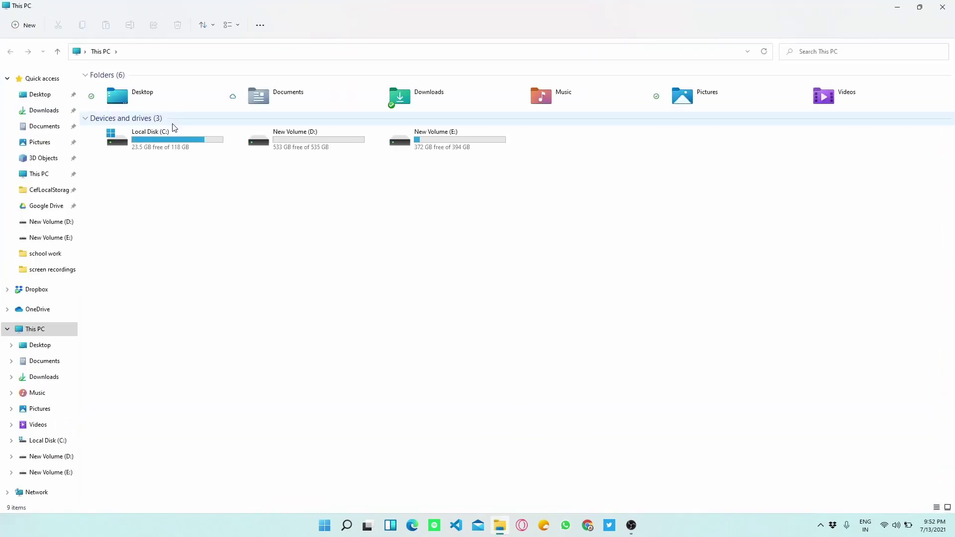
left_click(175, 143)
right_click(175, 142)
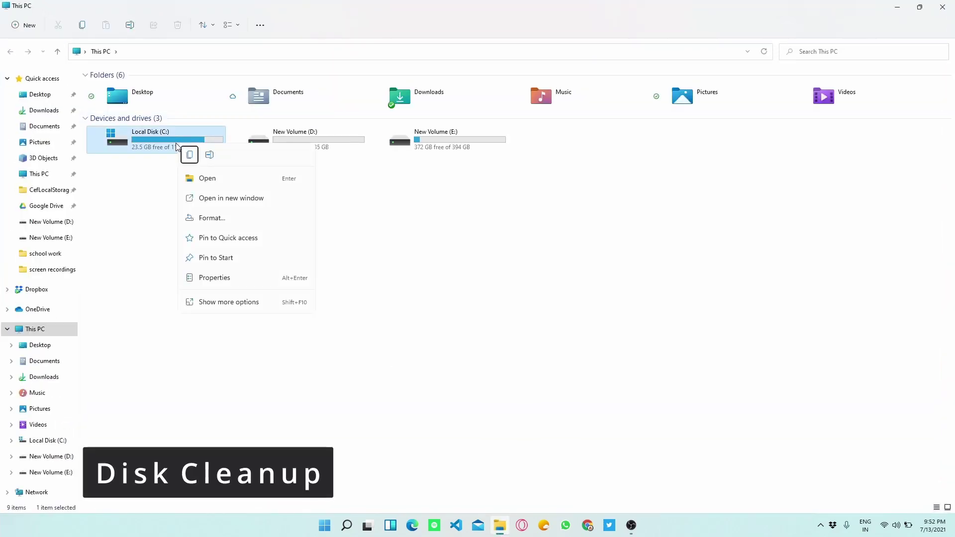
left_click(238, 283)
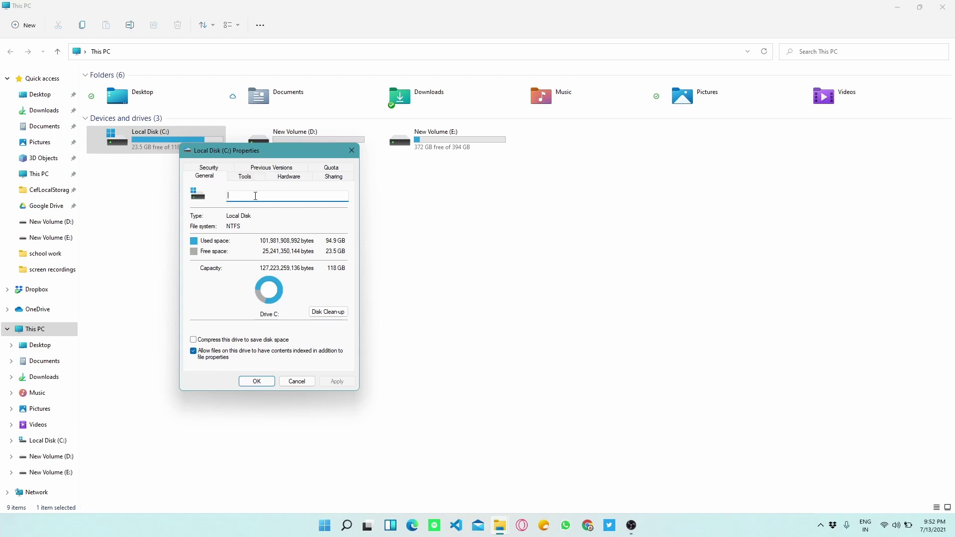
left_click(342, 316)
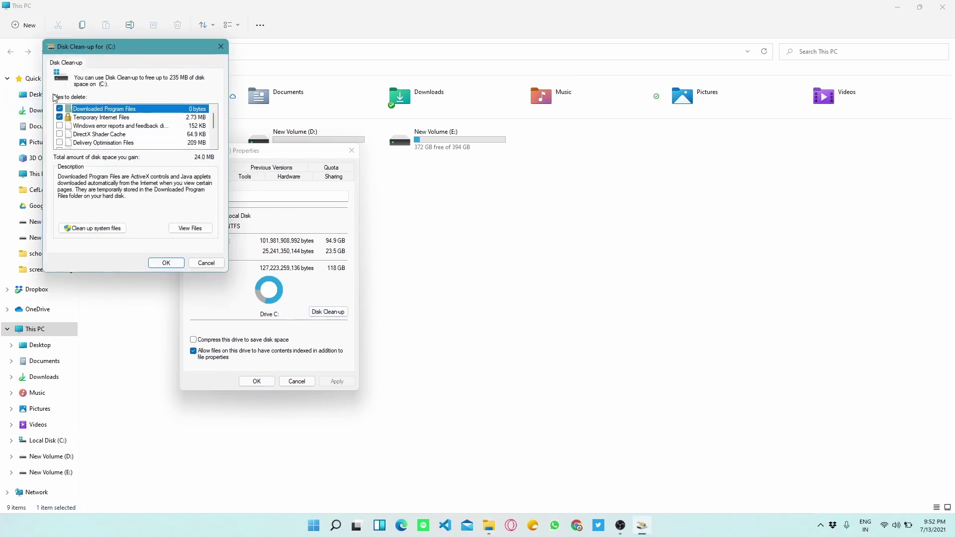
Tick Windows error reports and permanently delete the selected files from drive C:
left_click(60, 126)
scroll(184, 147, "down", 2)
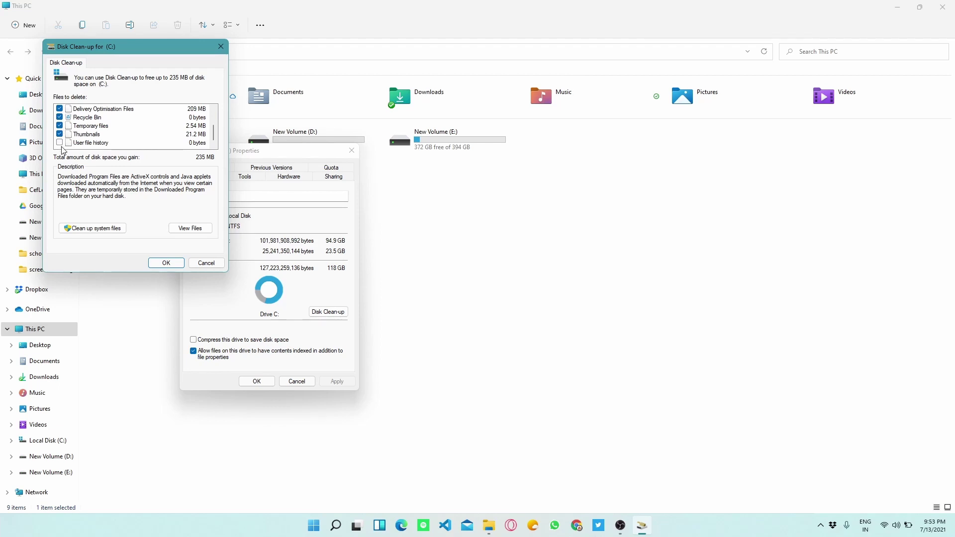
left_click(178, 261)
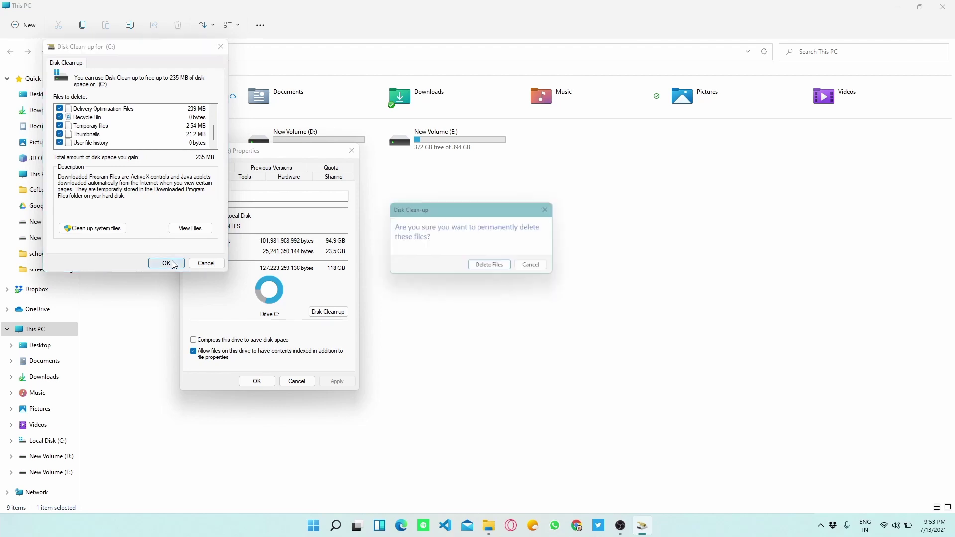
left_click(502, 271)
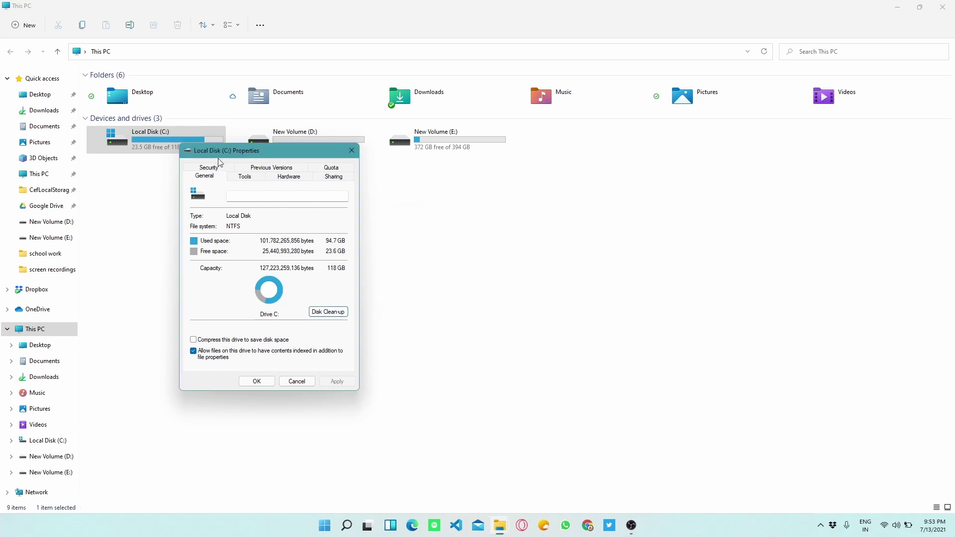
Optimise drive C: from the Tools tab's Optimise Drives window
left_click(244, 178)
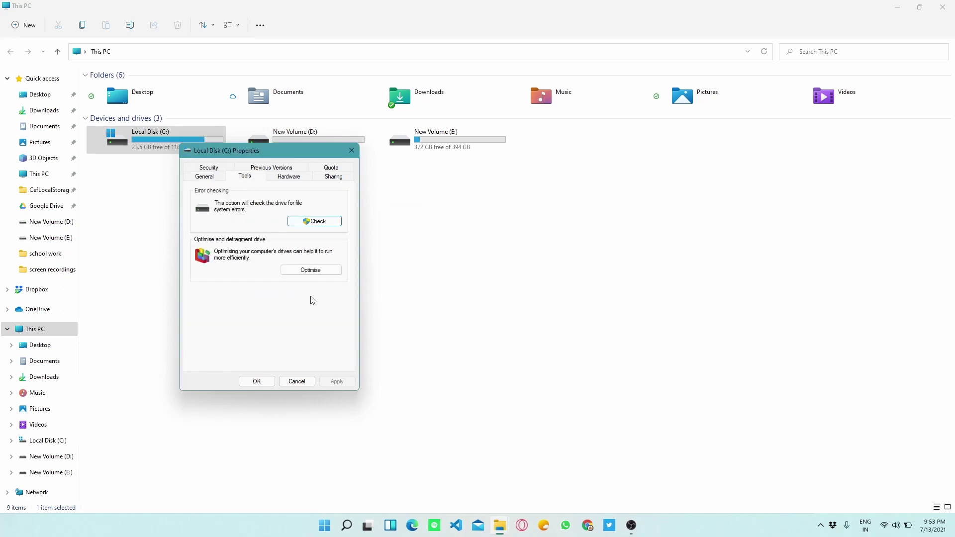
left_click(320, 272)
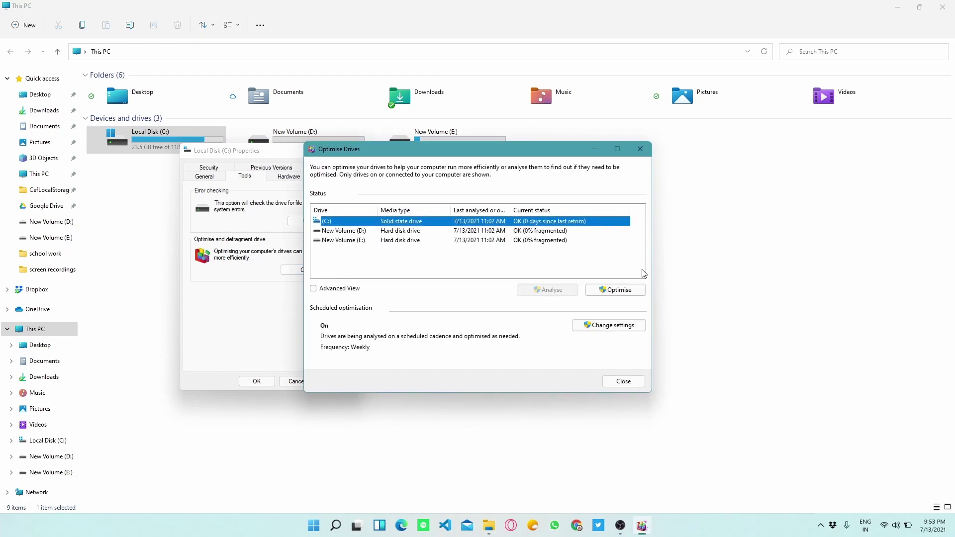
left_click(639, 296)
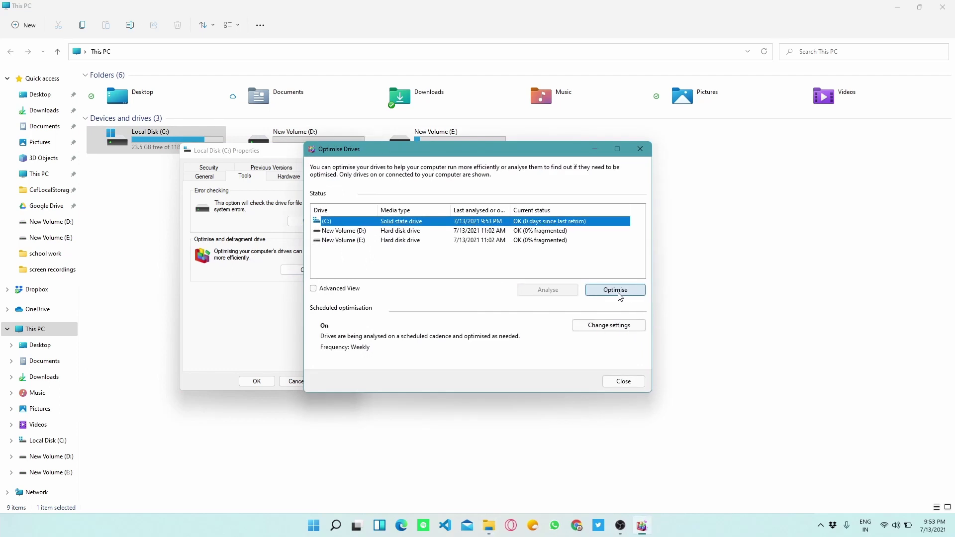
left_click(620, 294)
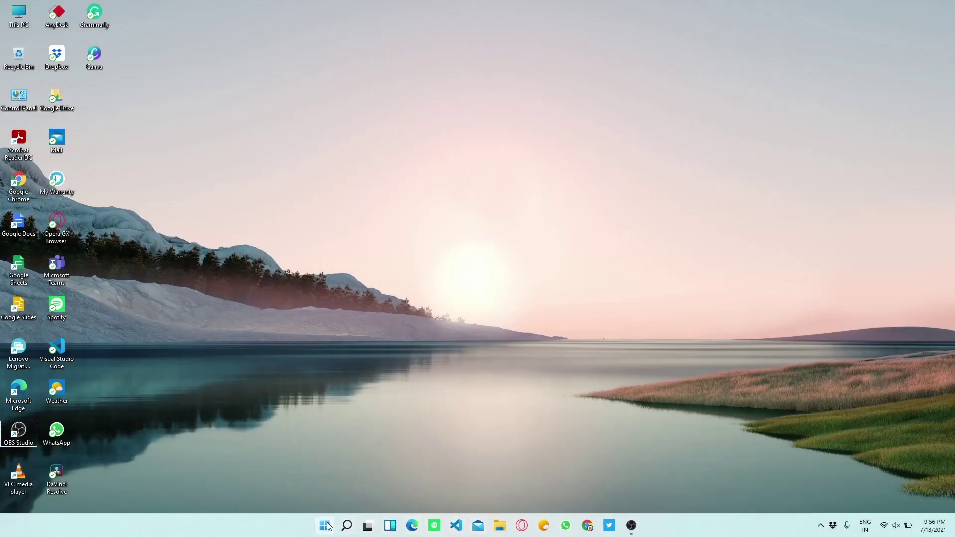
Launch Task Manager from the Start button's right-click list and maximise it
right_click(328, 526)
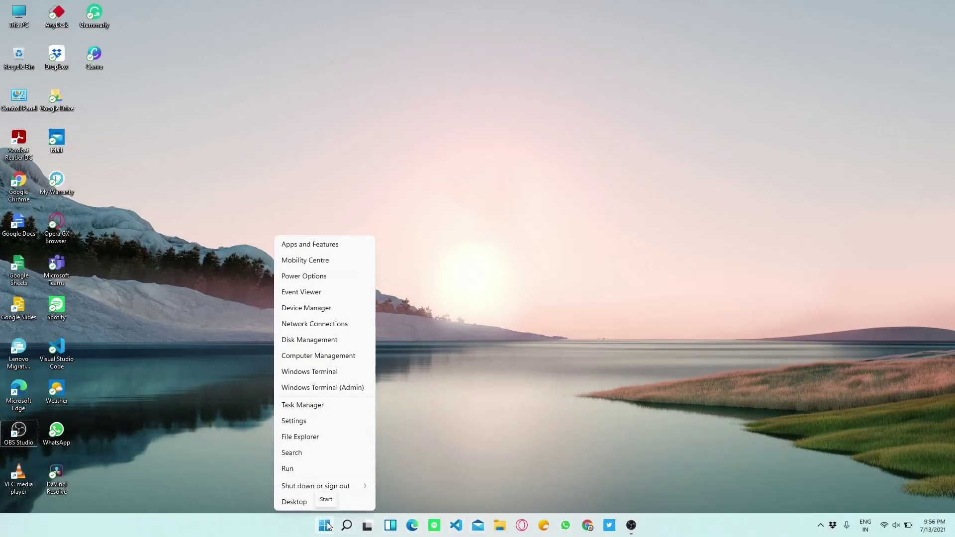
left_click(341, 413)
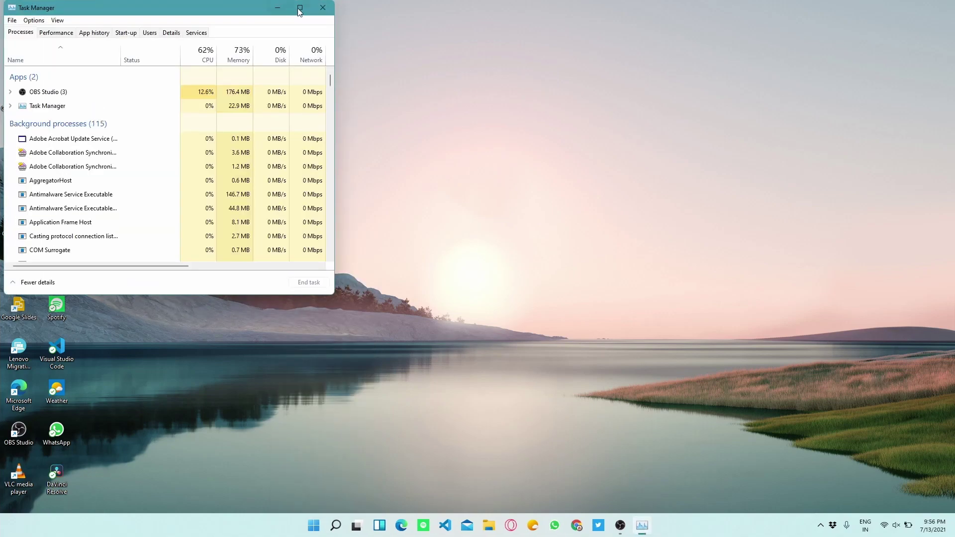
left_click(305, 8)
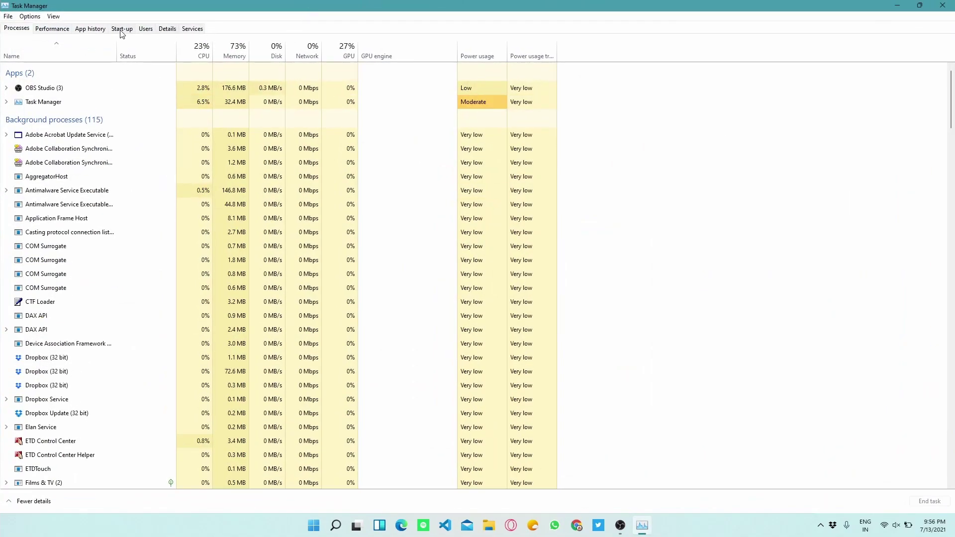
On the Details tab, bring up the Set priority levels for a chrome.exe process
left_click(164, 29)
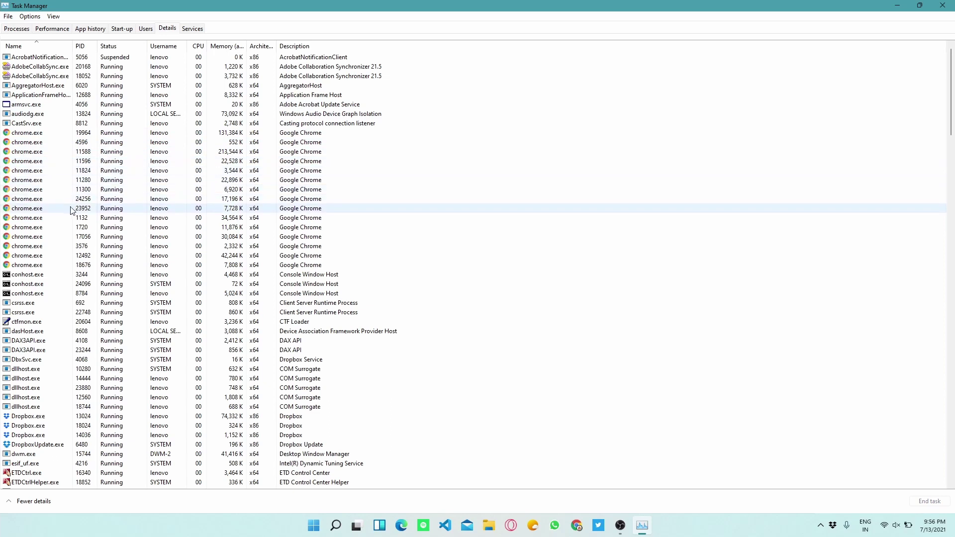
right_click(116, 143)
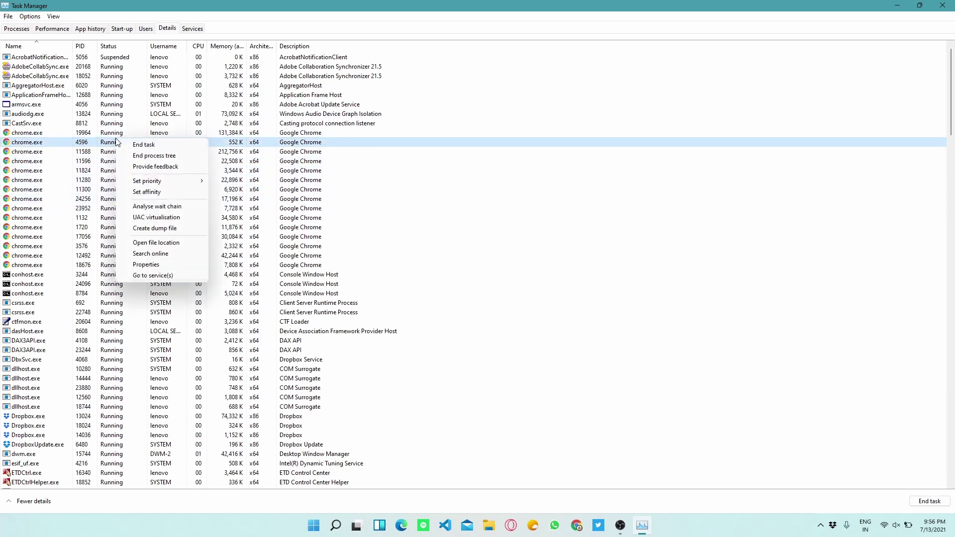
mouse_move(146, 186)
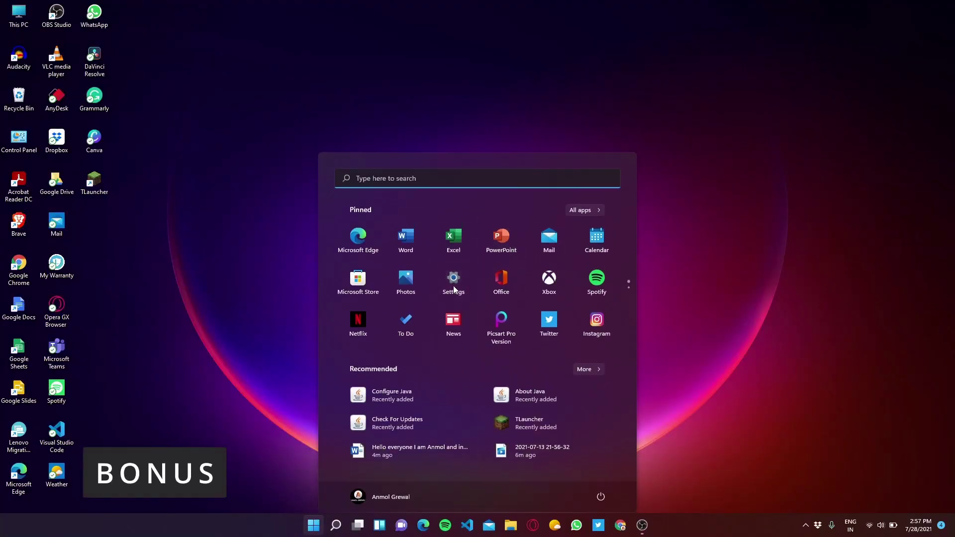
Open Settings maximised and go to System > Storage to view Local Disk (C:) usage
left_click(454, 274)
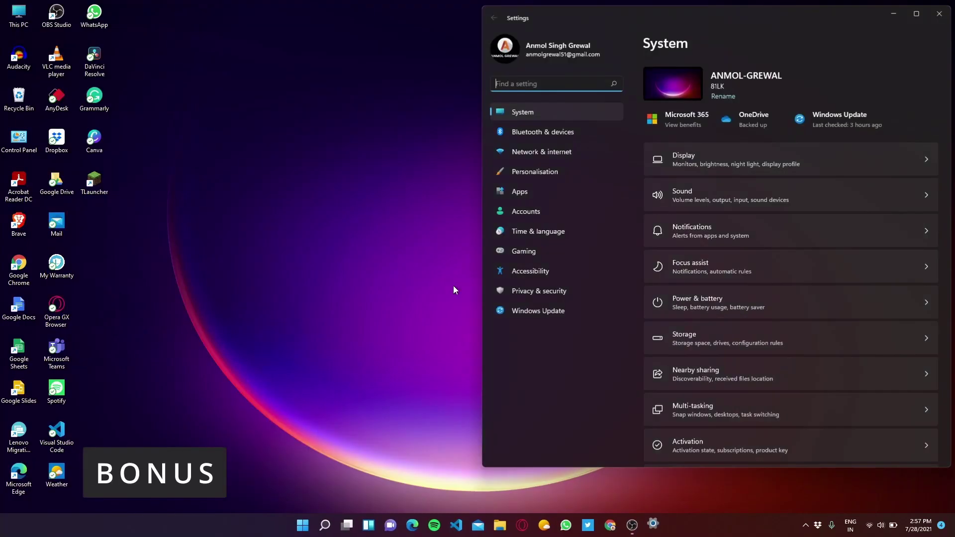
left_click(916, 14)
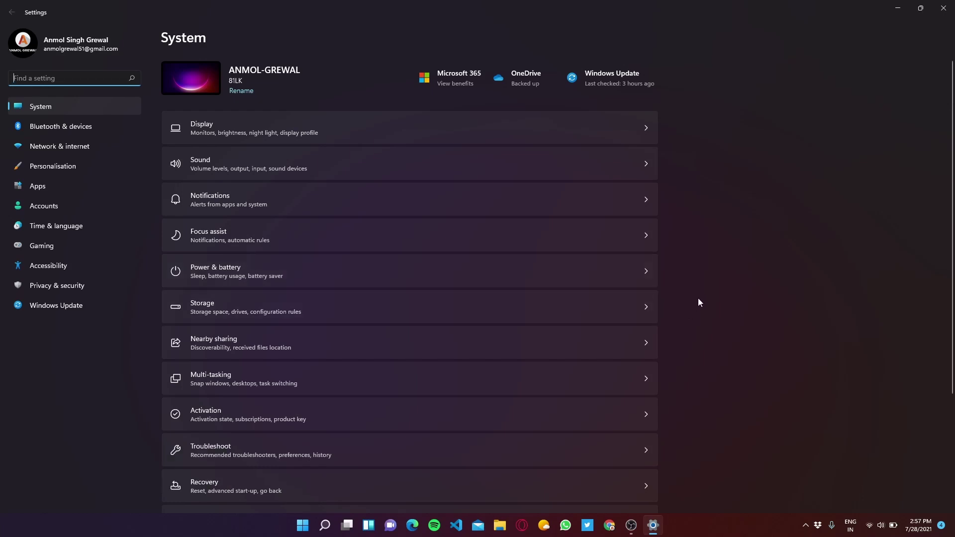
scroll(698, 299, "down", 3)
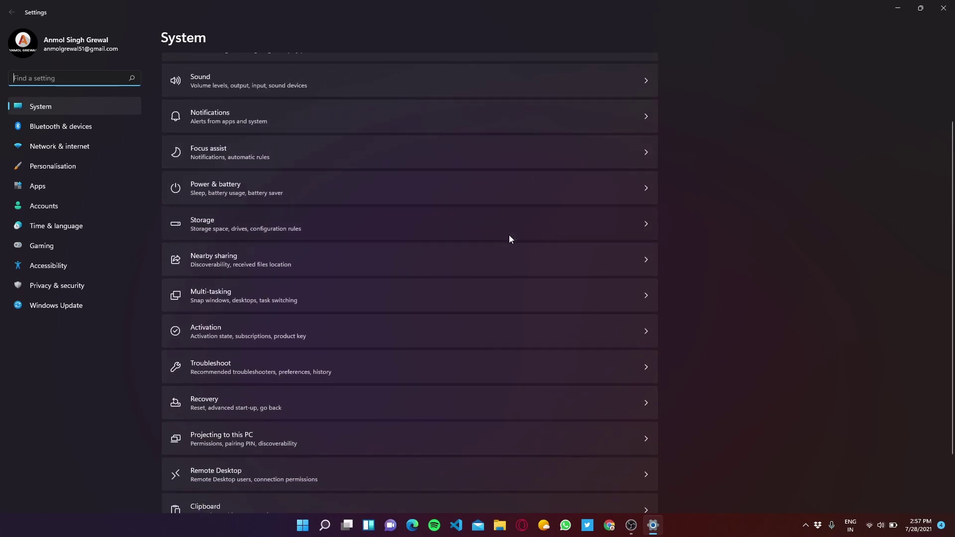
left_click(509, 235)
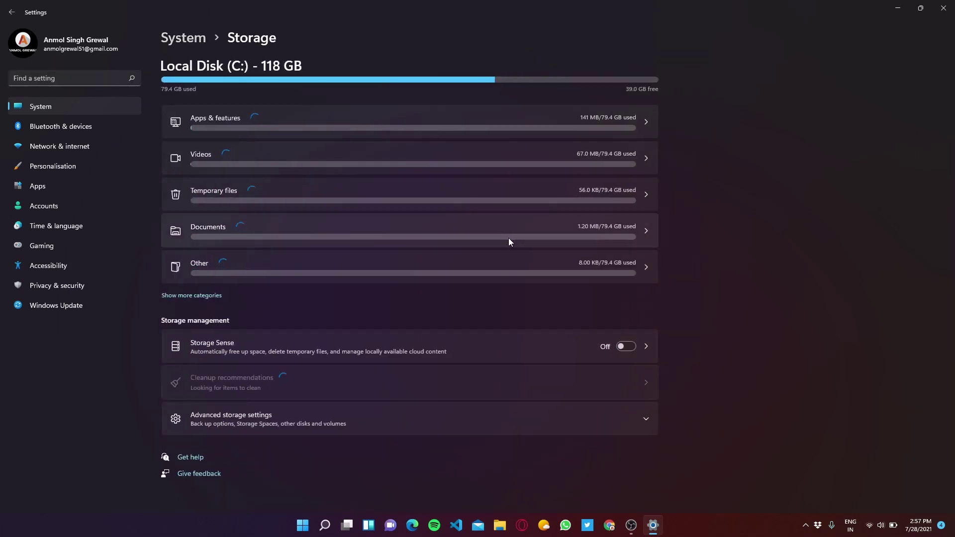
Open Storage Sense from the Storage page and review its temporary file and user content cleanup options
left_click(523, 345)
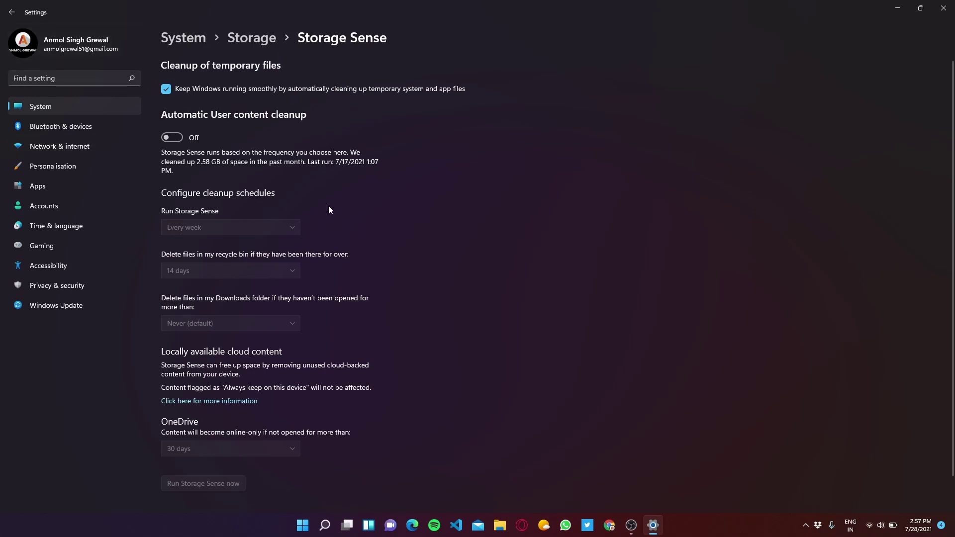
scroll(200, 394, "down", 1)
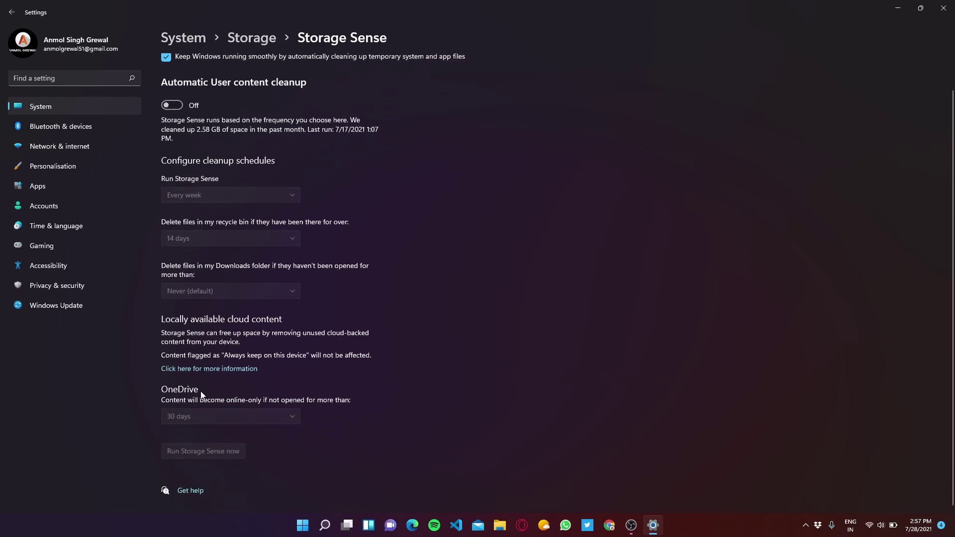
scroll(201, 394, "up", 1)
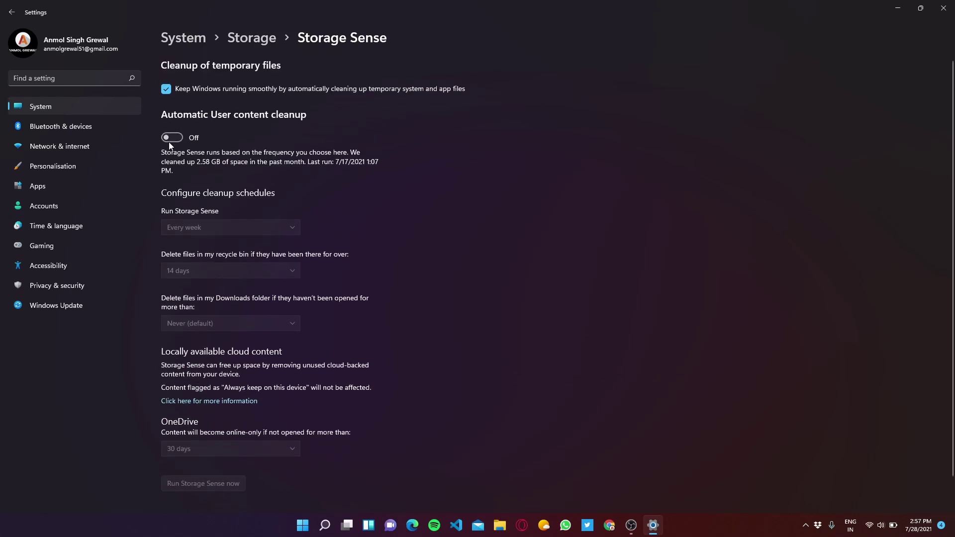